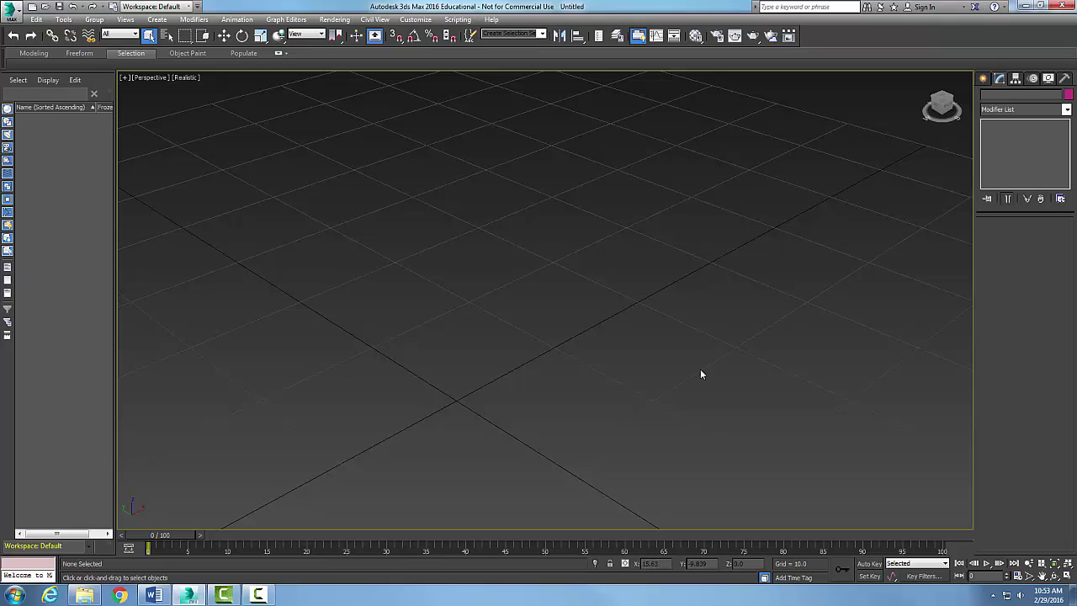
- Create a box with 2 segments in each direction, about 24.3 long, 15 wide and 8.7 high
click(984, 78)
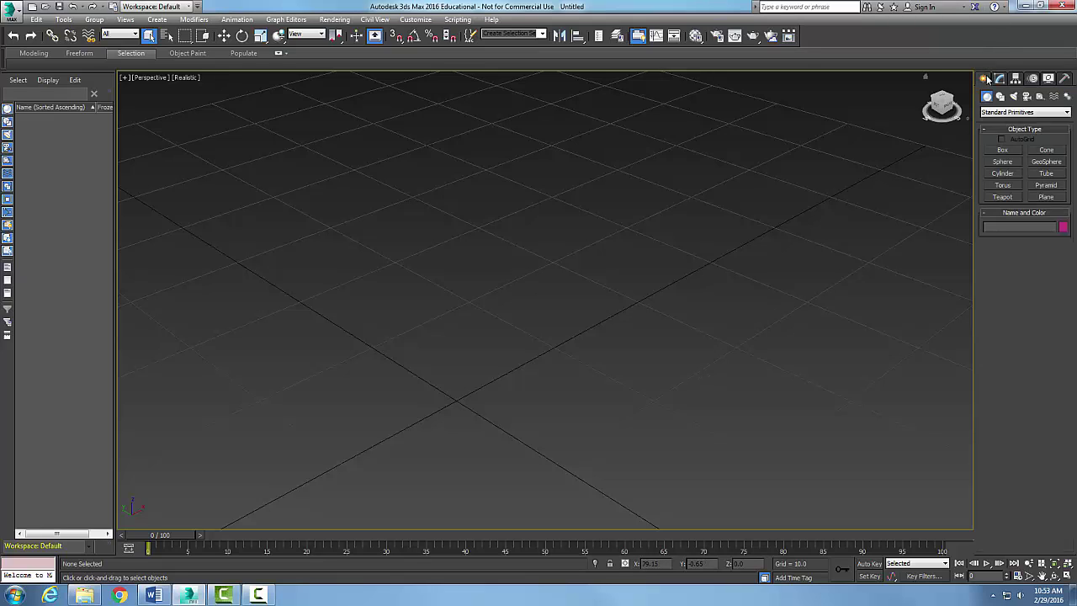
click(1002, 151)
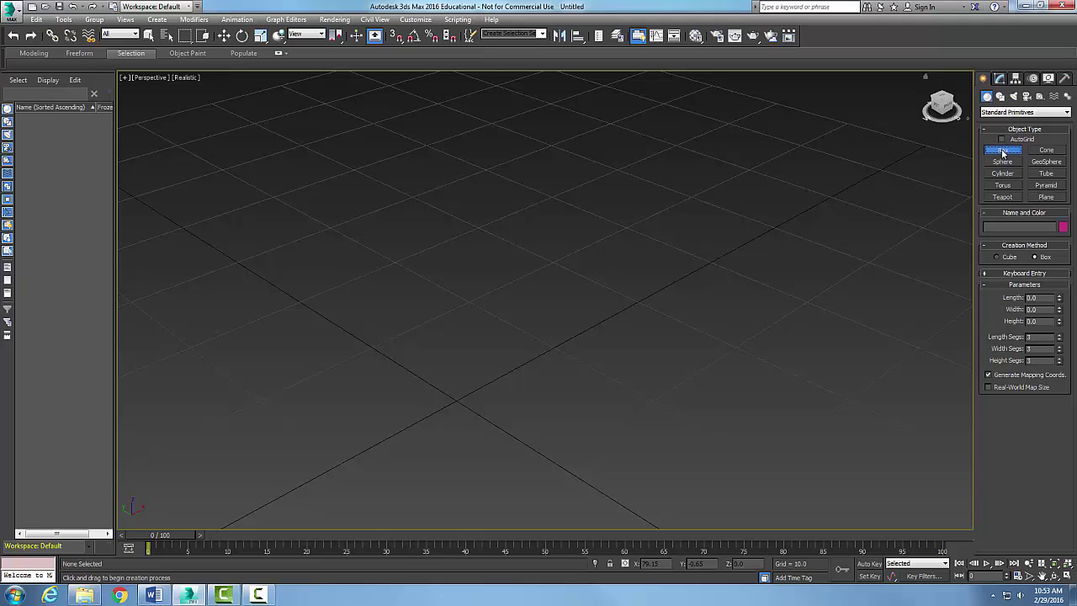
click(1031, 337)
double_click(1042, 348)
text(2)
drag(392, 250, 708, 281)
click(683, 259)
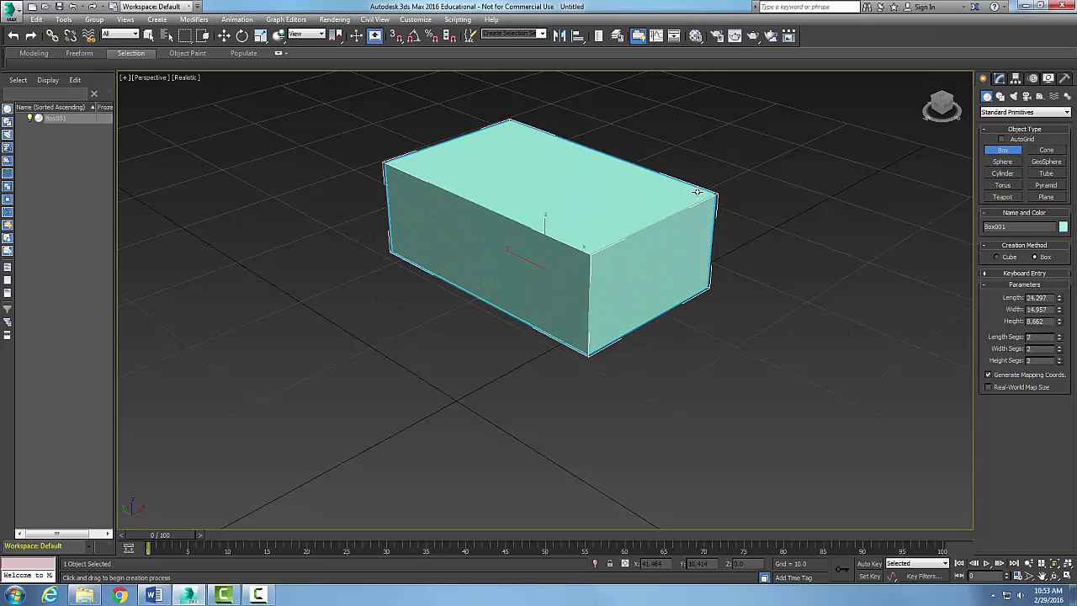
right_click(611, 280)
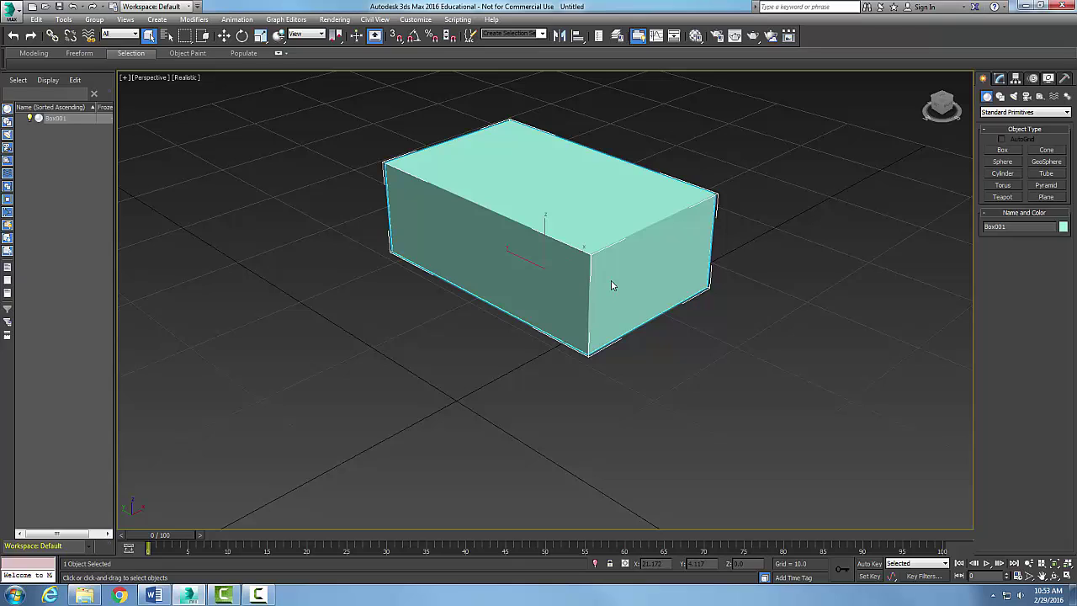
- Convert the box to an editable mesh
right_click(611, 285)
mouse_move(656, 392)
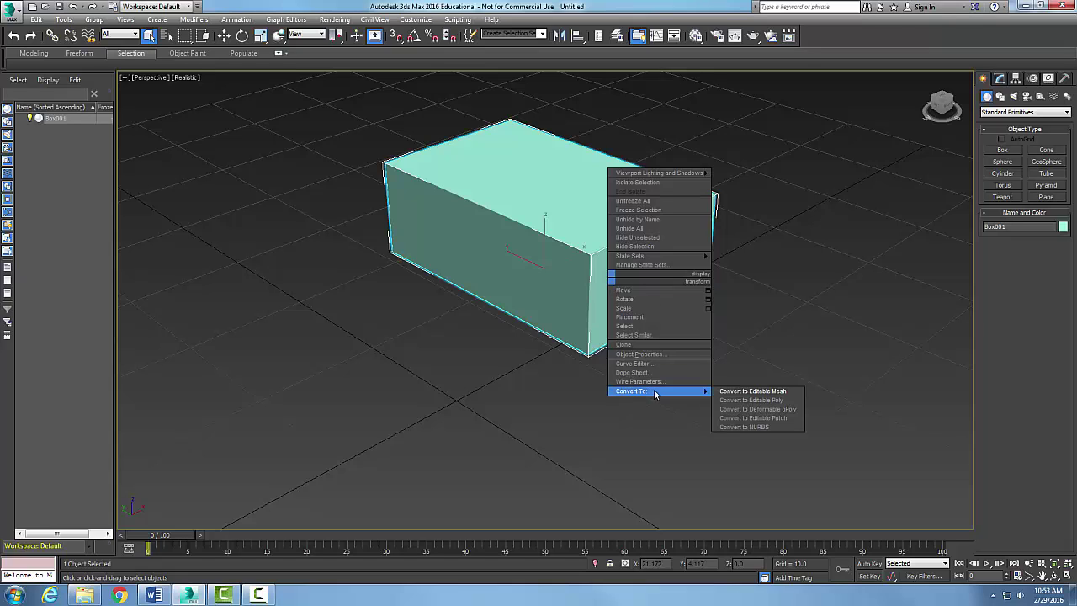
click(764, 391)
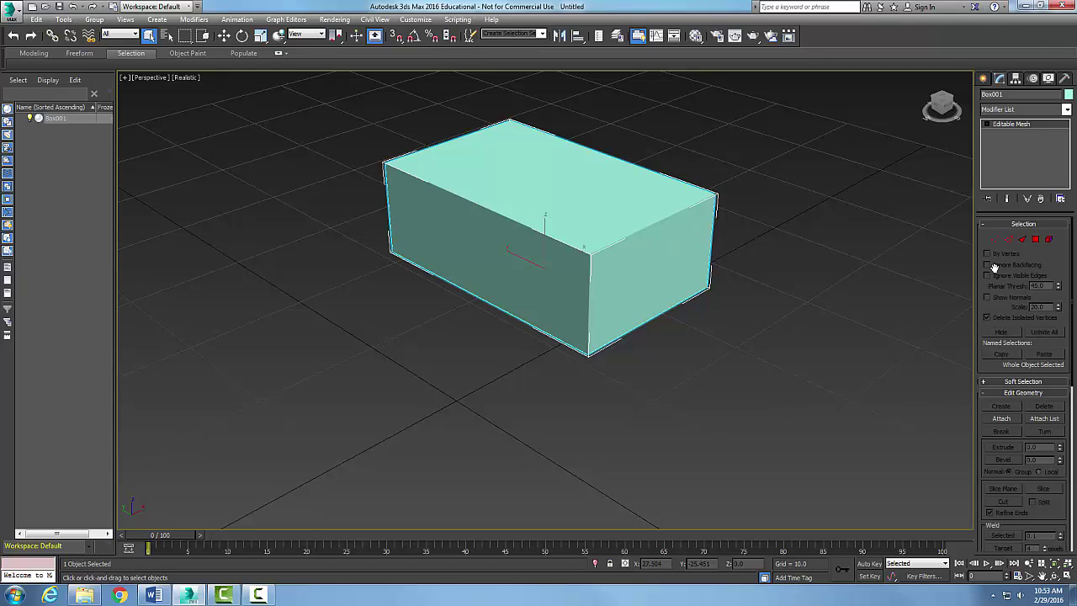
- Chamfer the centre vertex of the box's short front end by 2.0 at vertex level, and deselect the vertices
click(988, 124)
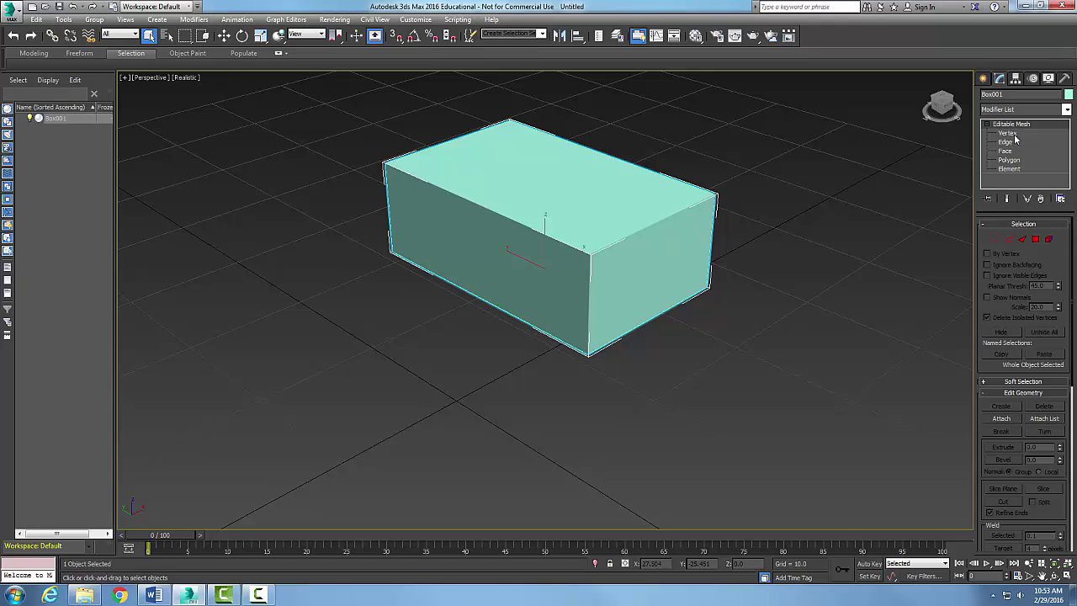
click(1009, 134)
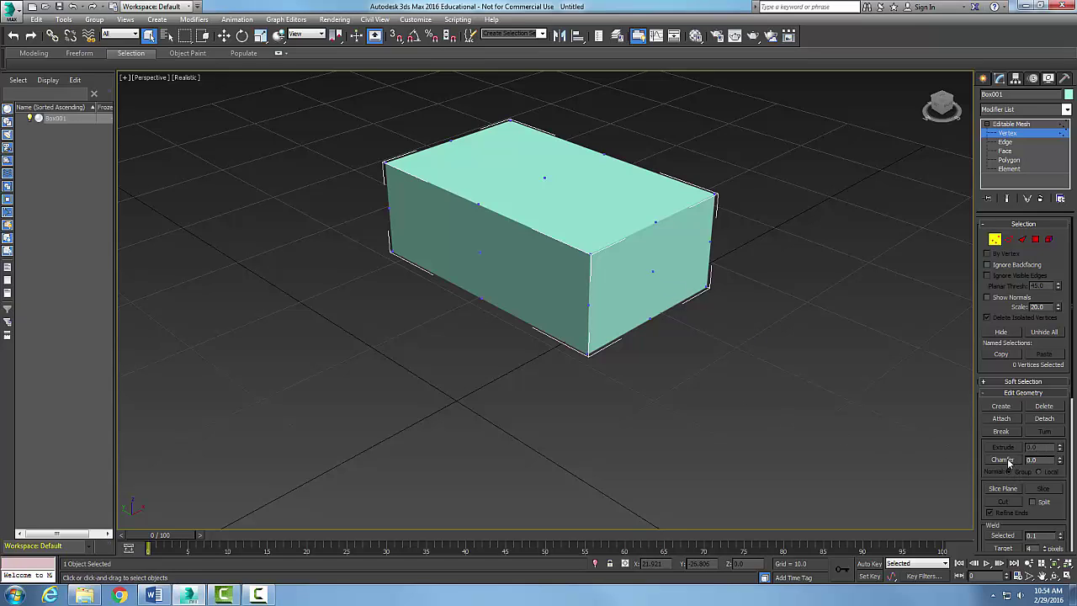
click(653, 271)
click(1009, 460)
drag(1045, 461, 1023, 463)
text(2.0)
key(Return)
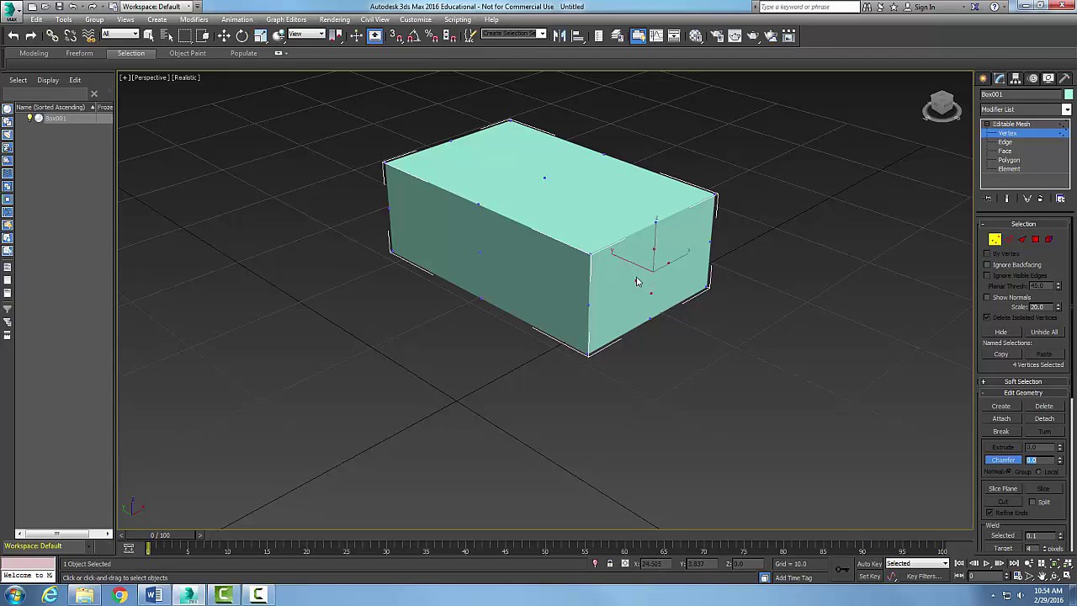
click(709, 324)
- At face level, pull the two triangular faces of the front end's chamfer outward along Y, the first about 0.7 and the second about 3.5 units
click(1009, 153)
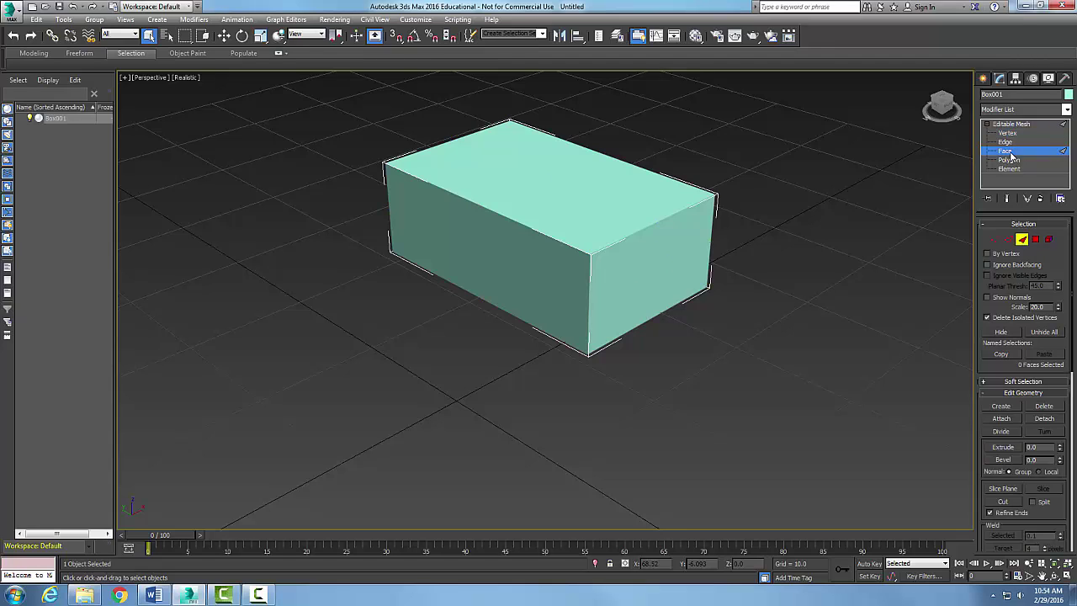
click(649, 271)
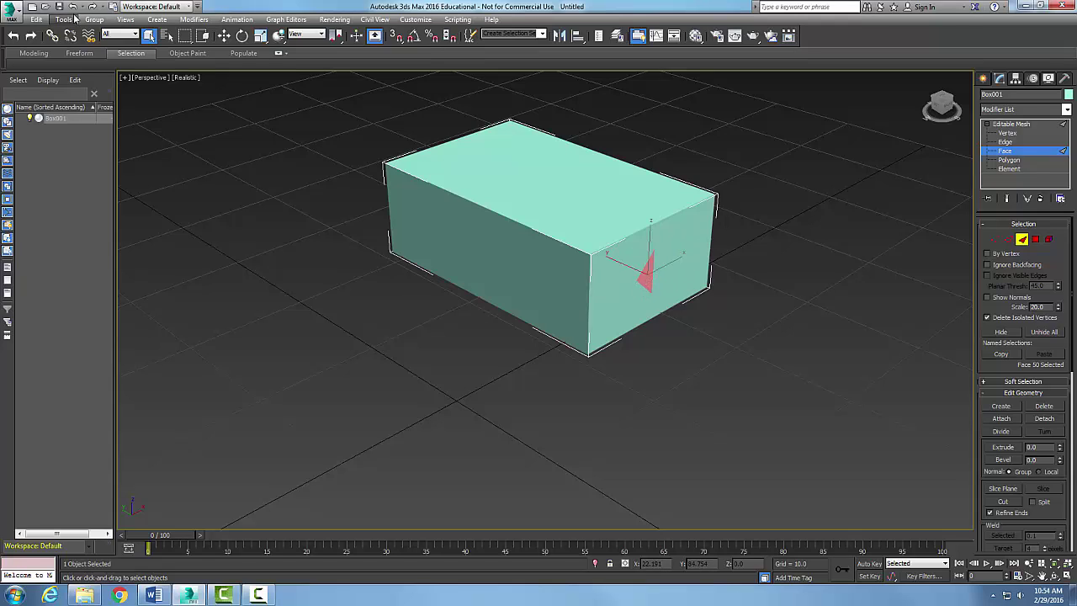
click(224, 37)
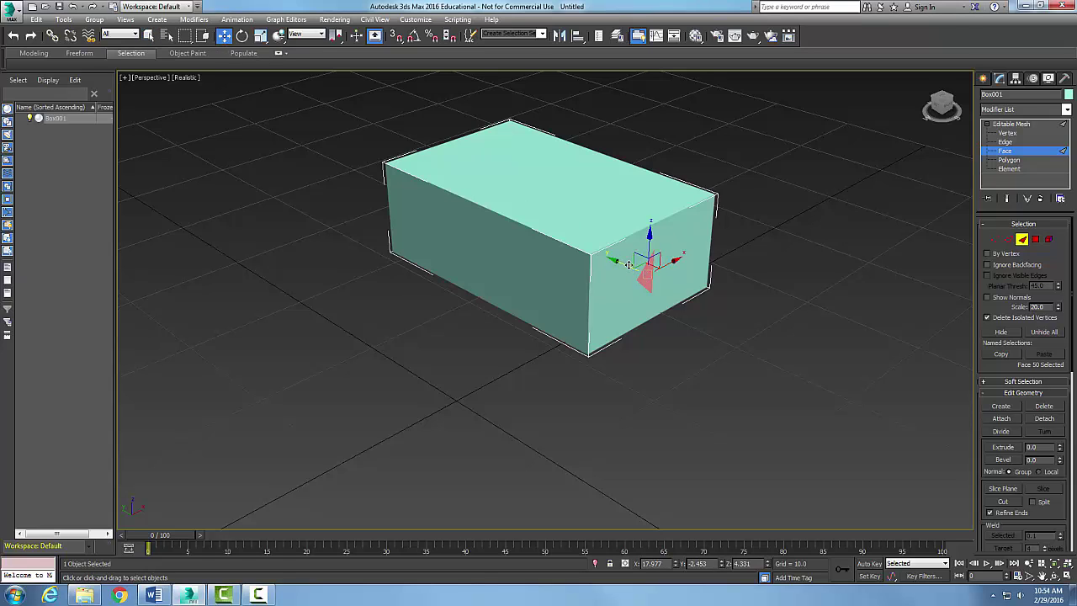
drag(631, 266, 675, 275)
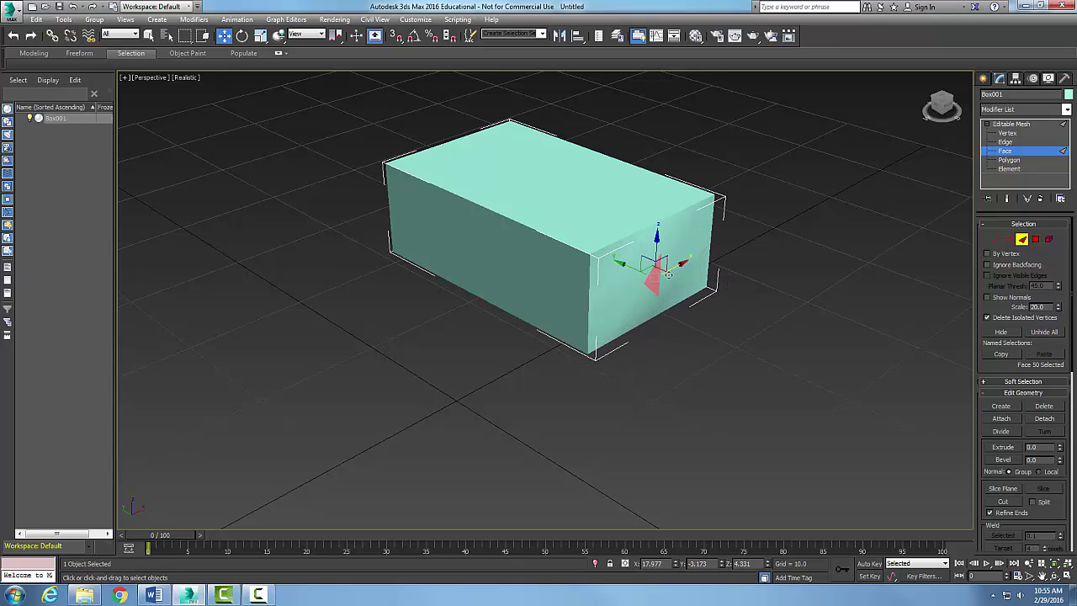
click(672, 269)
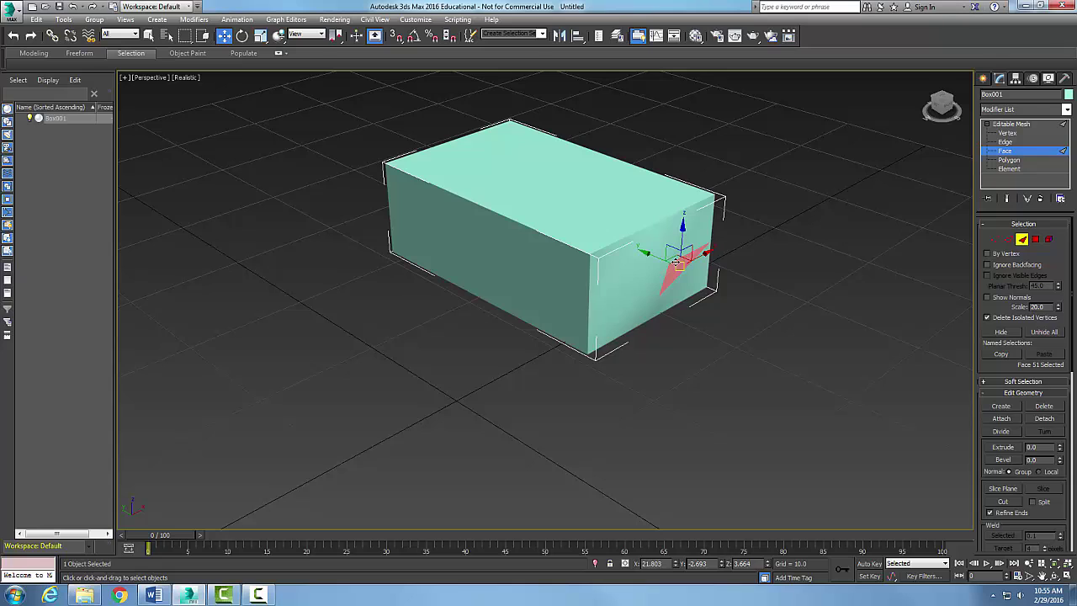
drag(645, 253, 734, 256)
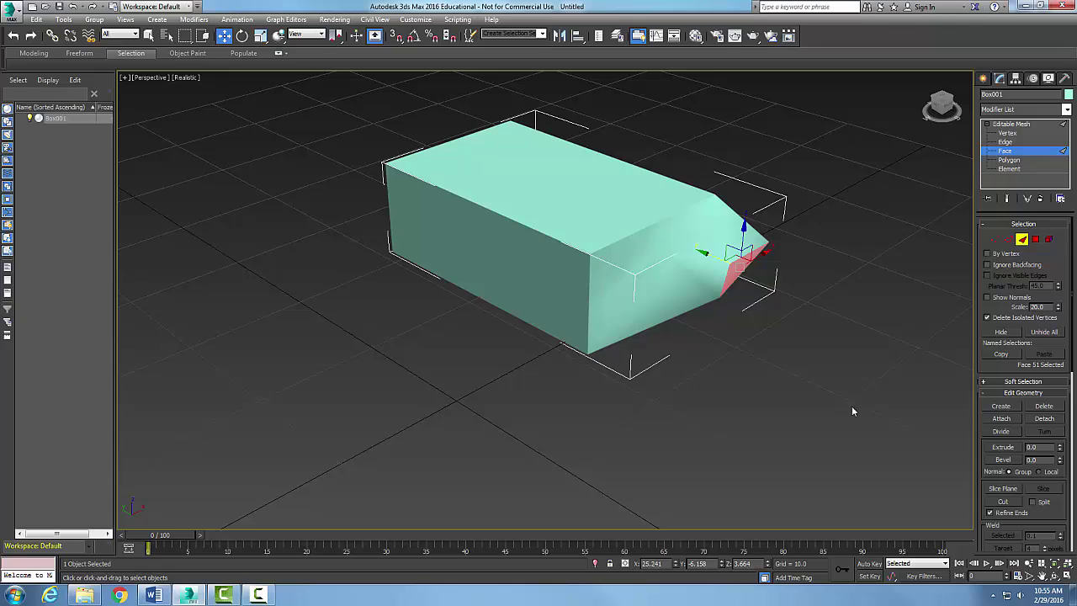
- Push the first triangular face of the front end's chamfer back inward along Y by about 1.5 units
click(667, 283)
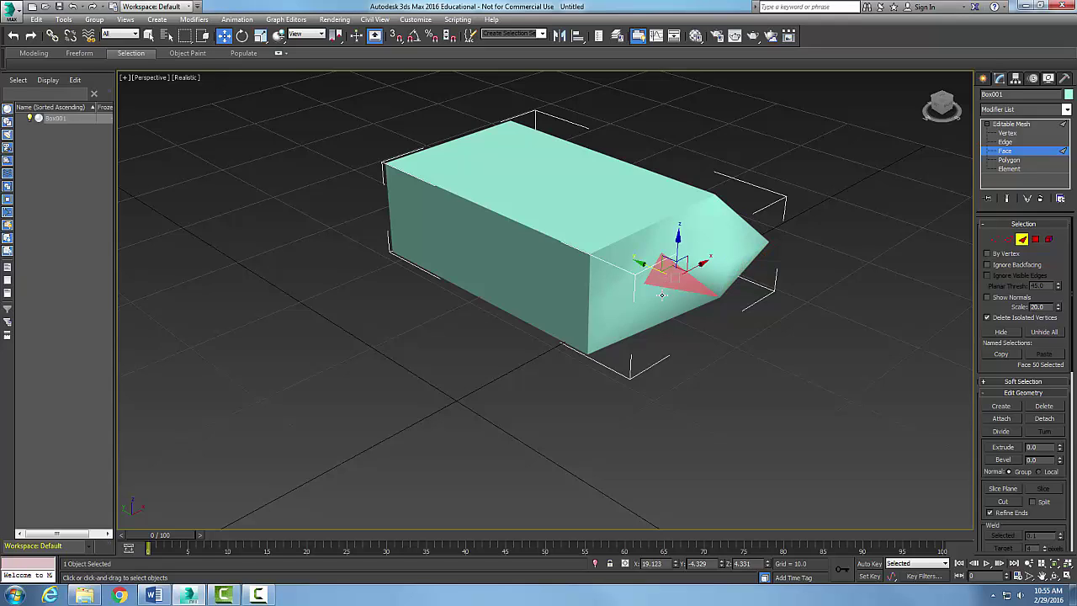
mouse_move(666, 283)
mouse_down()
mouse_move(663, 330)
mouse_move(665, 281)
mouse_up()
drag(655, 268, 623, 259)
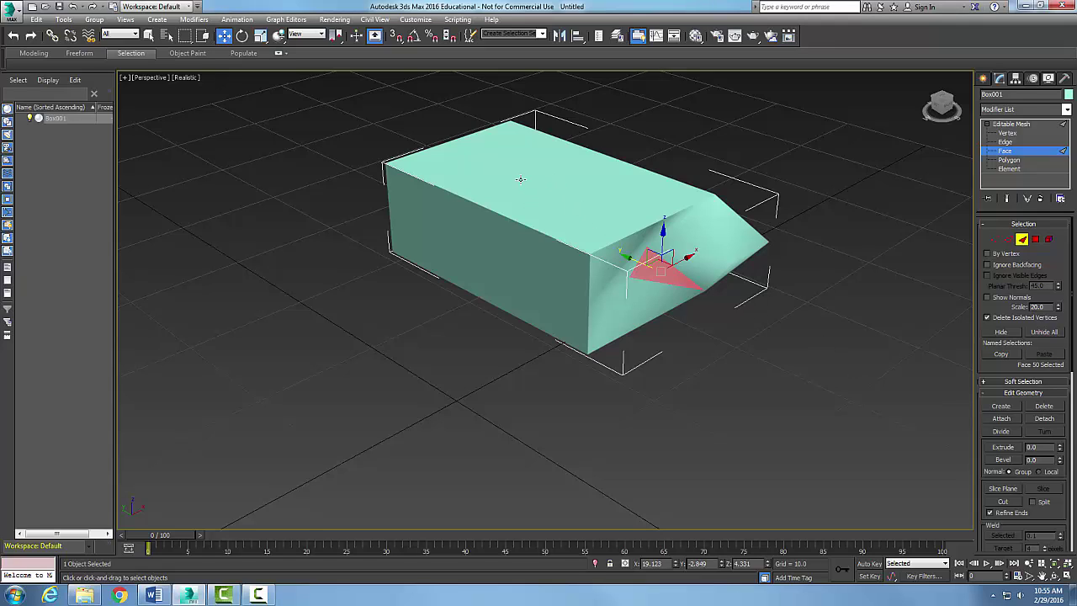
- Chamfer the centre vertex of the mesh's top surface by 3 at vertex level
click(1007, 133)
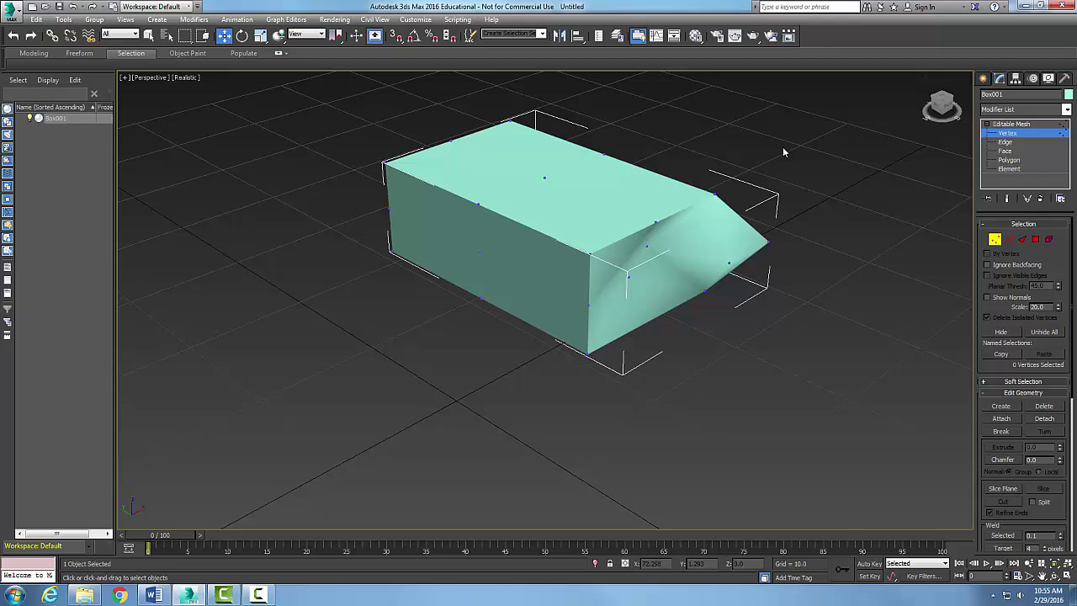
click(544, 177)
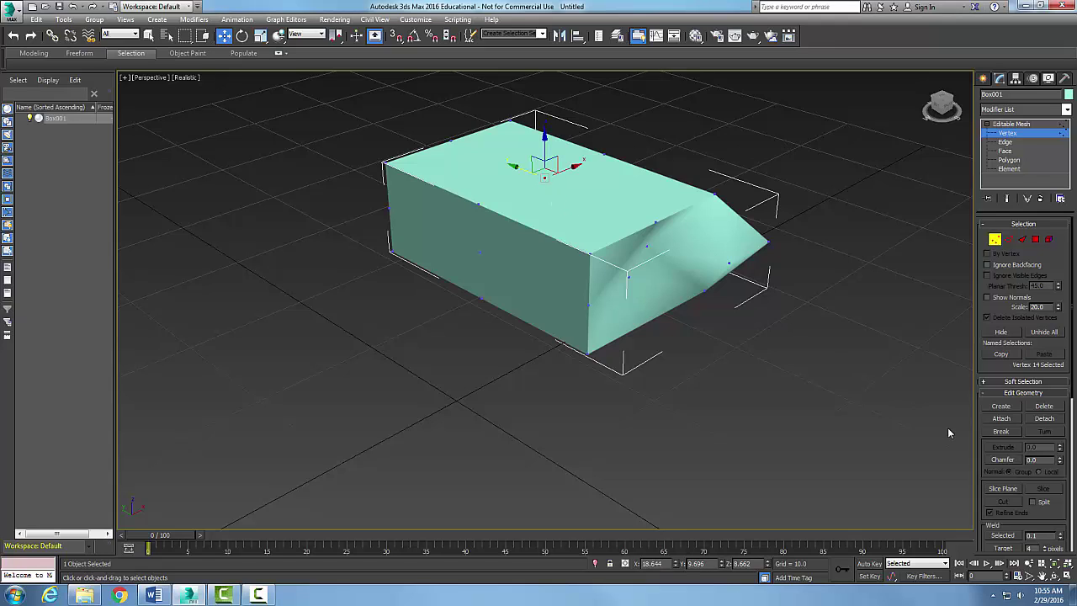
click(1003, 461)
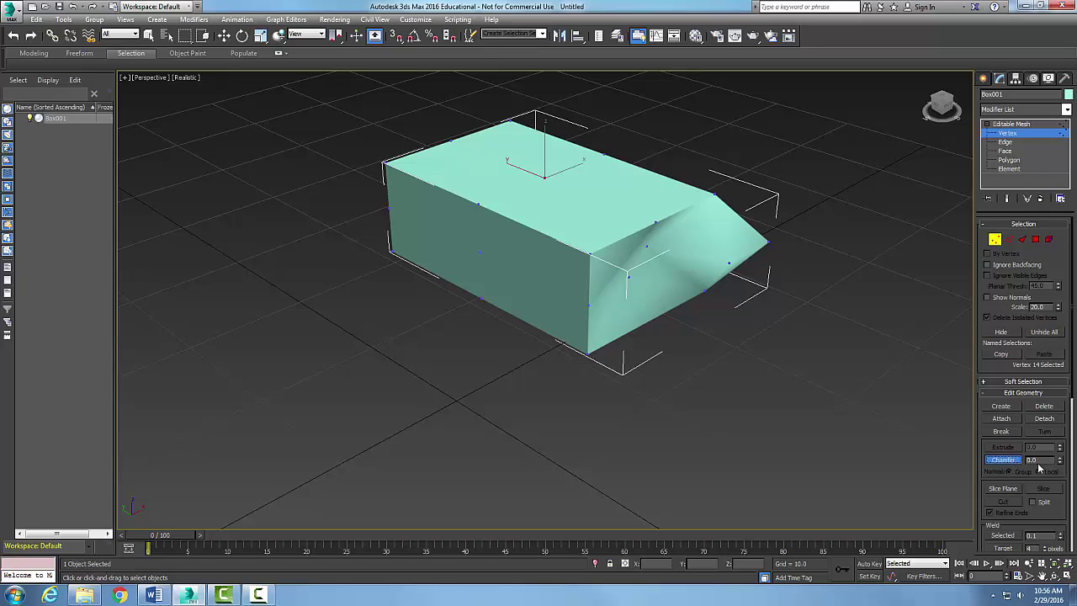
click(1036, 460)
text(3)
key(Return)
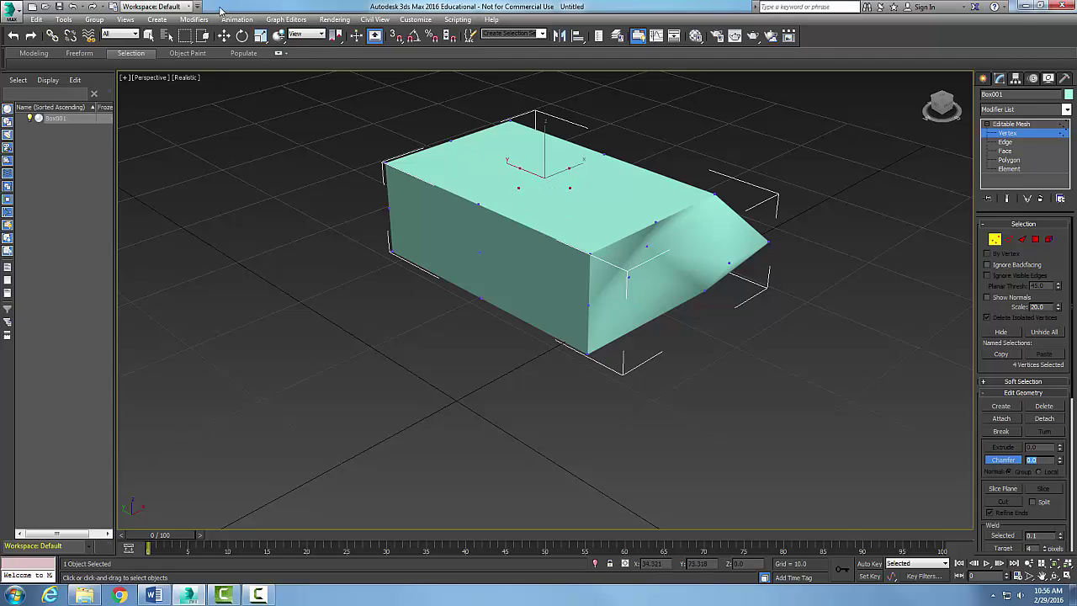
- At face level, raise one triangular face of the top surface's chamfer along Z by about 6 units
click(226, 39)
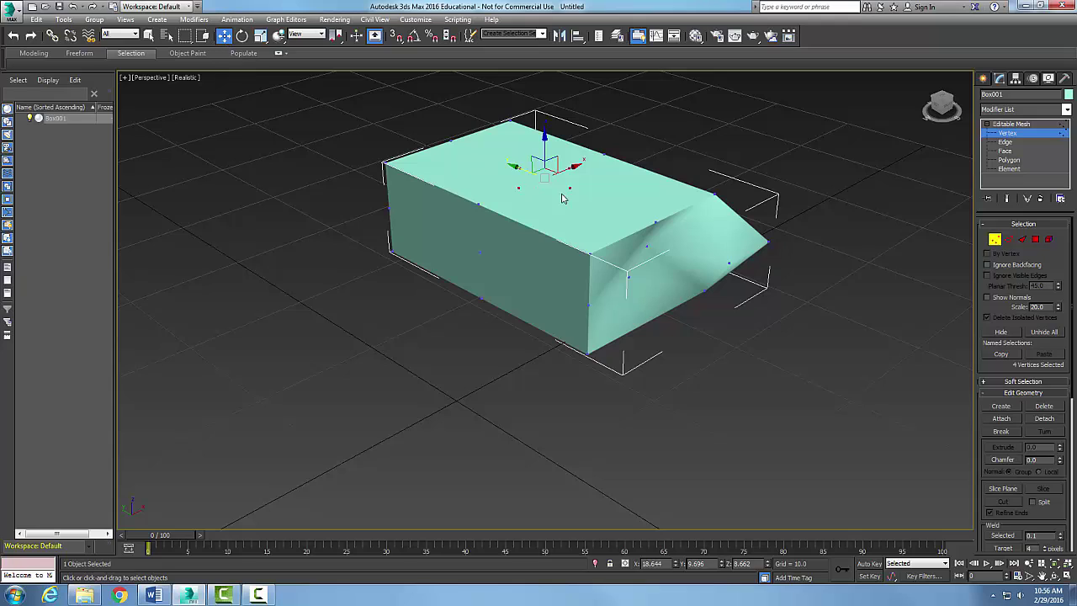
click(565, 185)
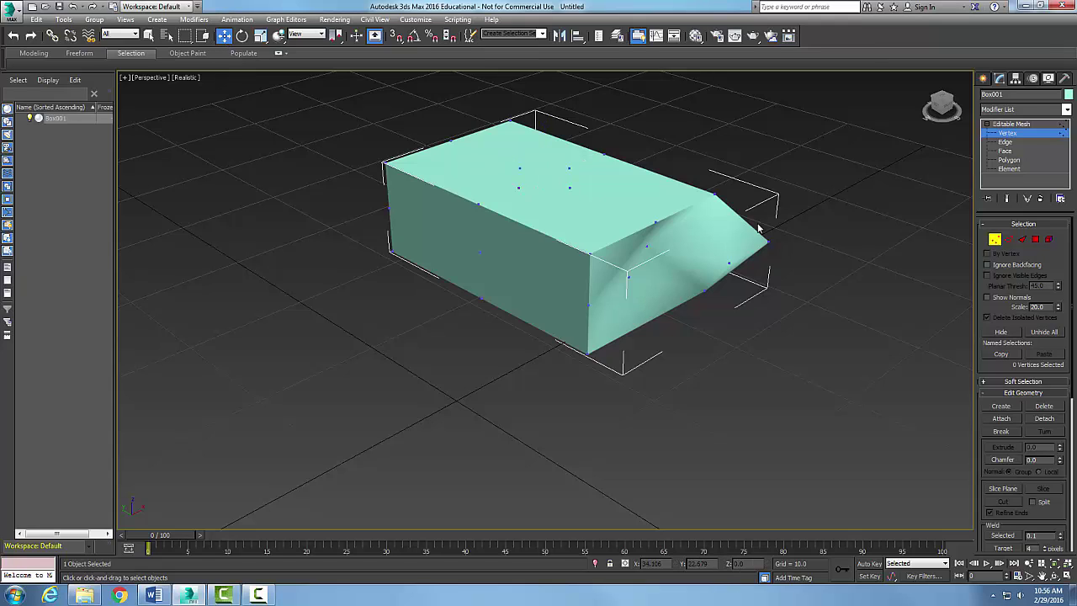
click(1006, 151)
click(652, 253)
click(553, 177)
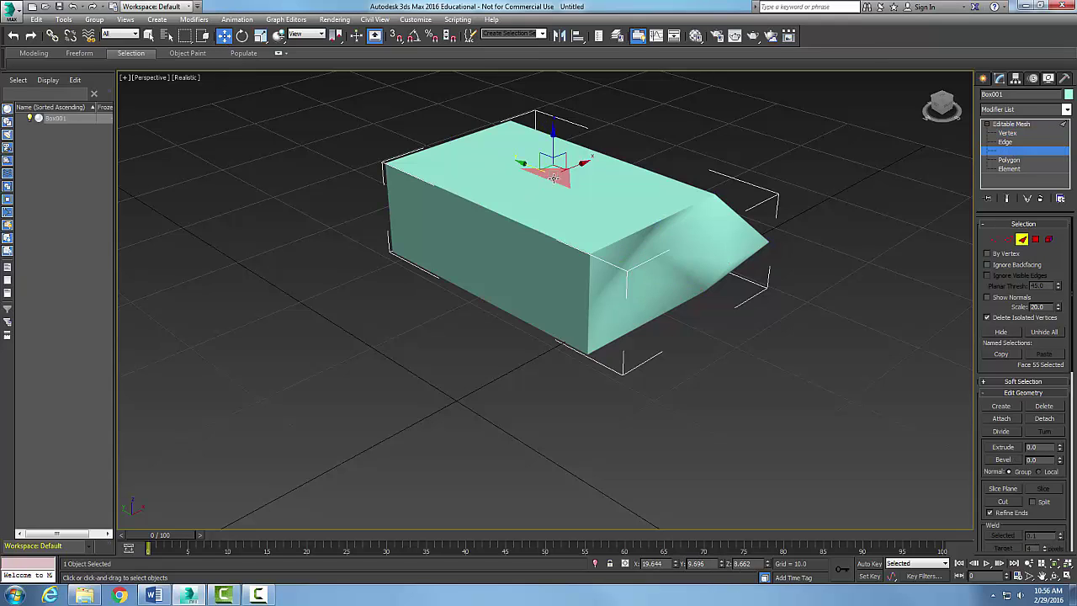
click(552, 186)
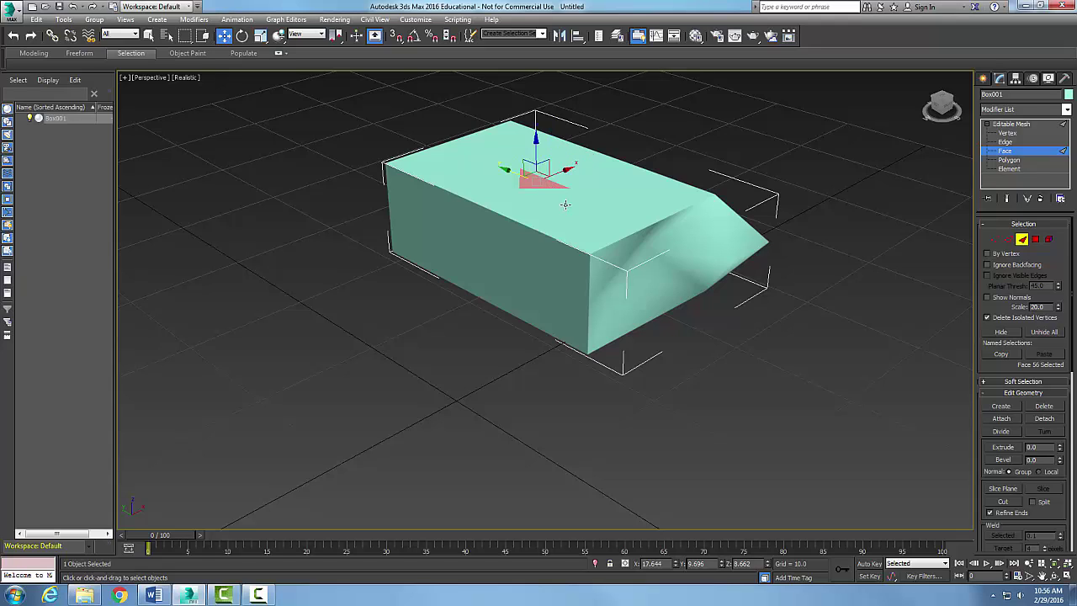
click(562, 197)
click(549, 178)
click(550, 171)
click(552, 173)
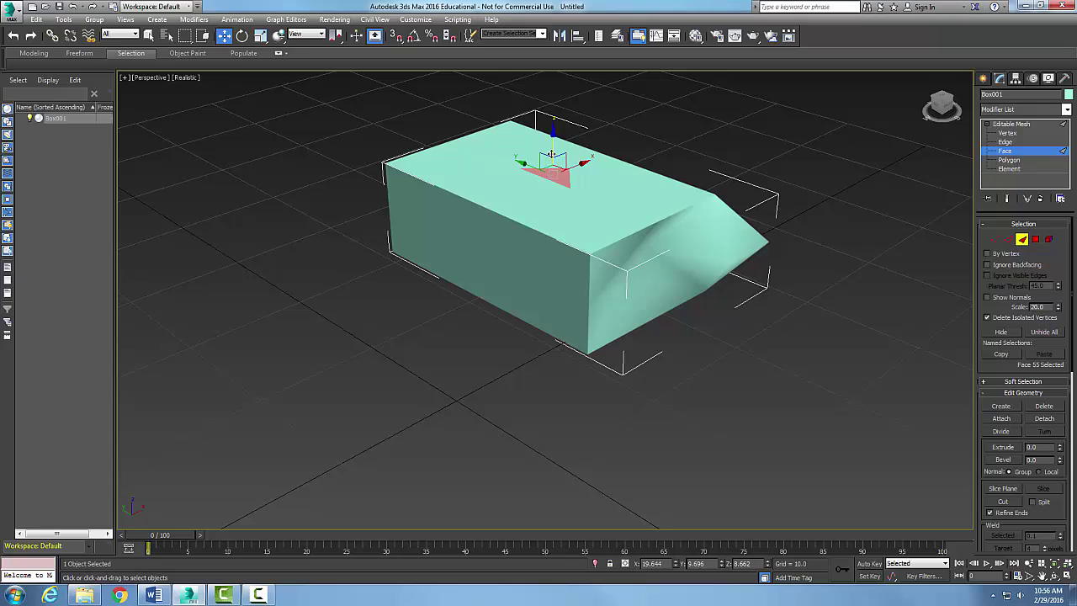
drag(553, 149, 555, 98)
scroll(479, 368, down, 3)
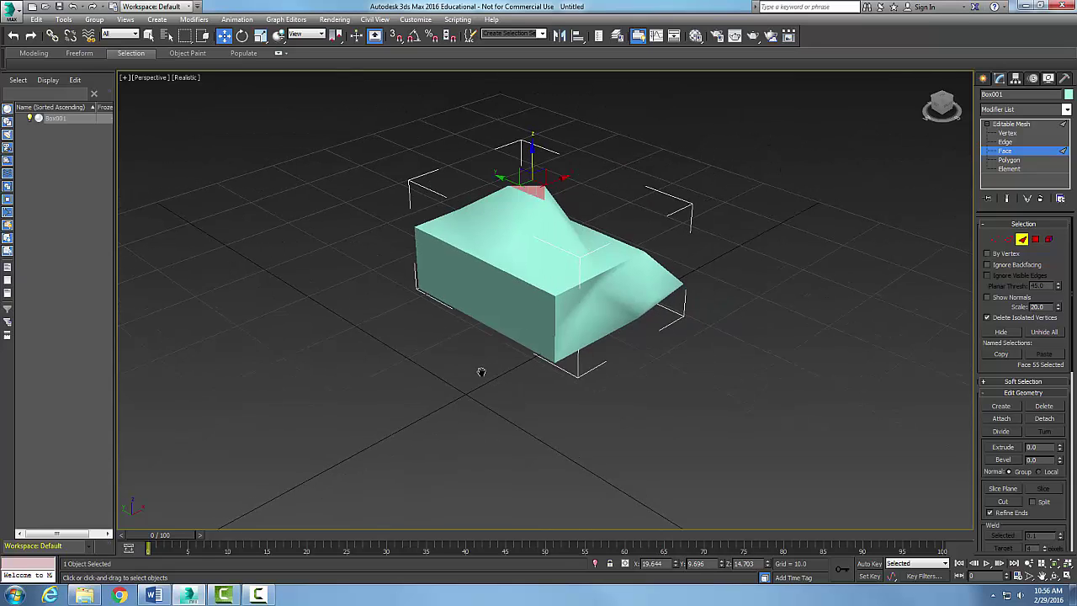
scroll(483, 375, up, 3)
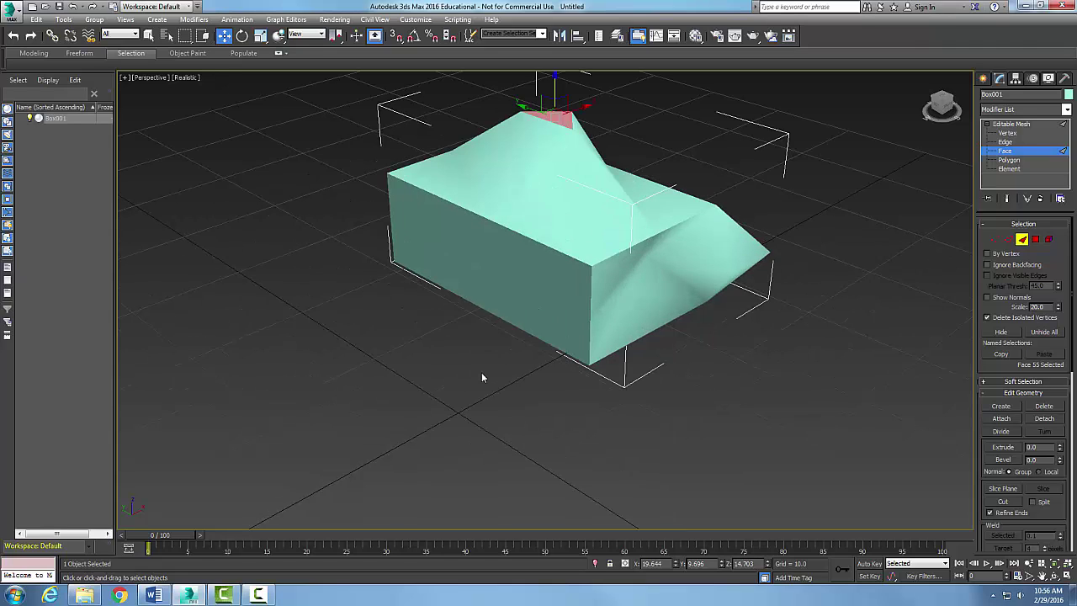